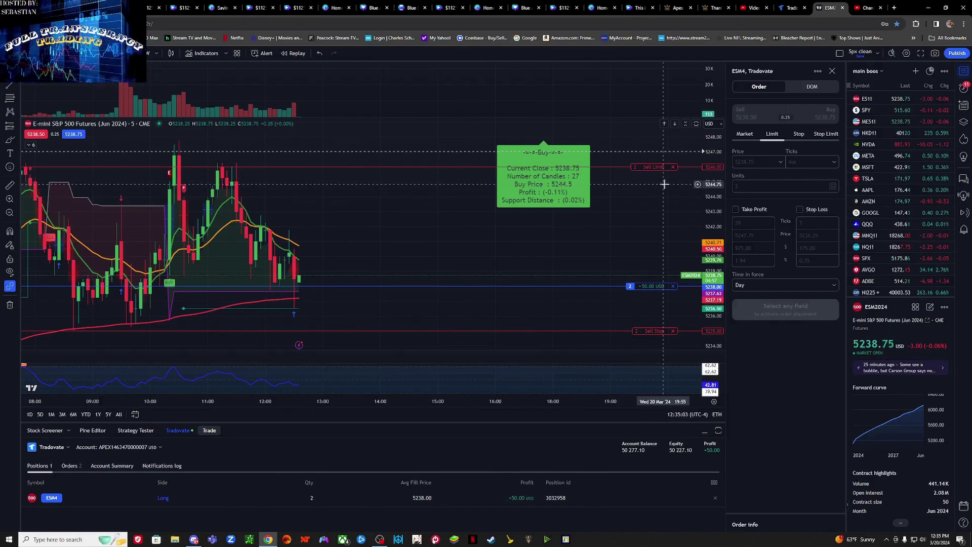
# - Pan the ESM2024 chart right until the time axis starts around 05:00
pyautogui.moveTo(455, 293); pyautogui.dragTo(596, 302)
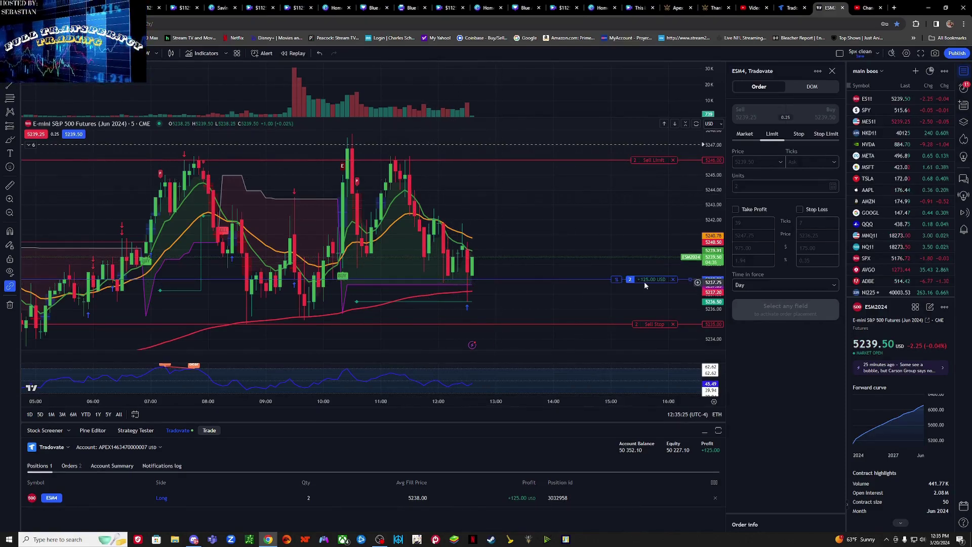
pyautogui.click(135, 448)
pyautogui.click(122, 523)
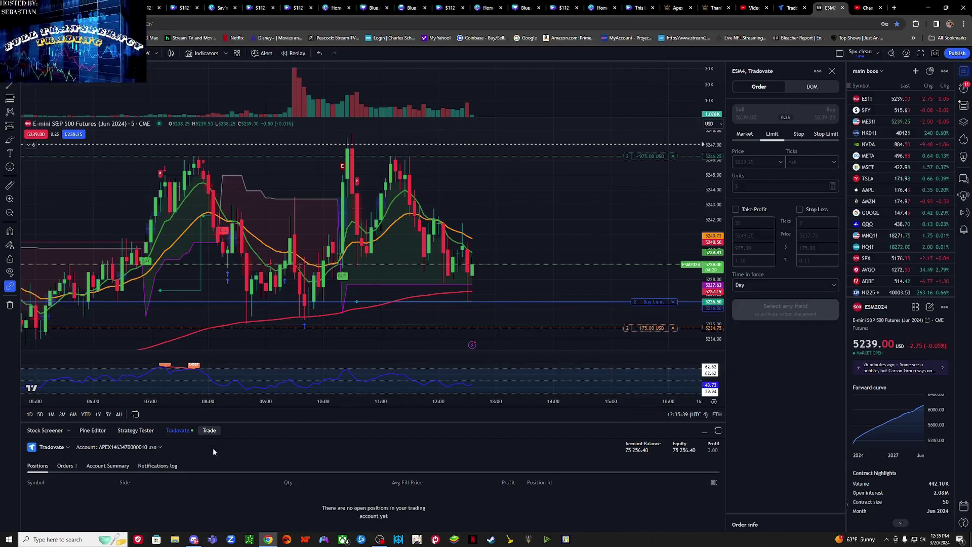
pyautogui.click(149, 447)
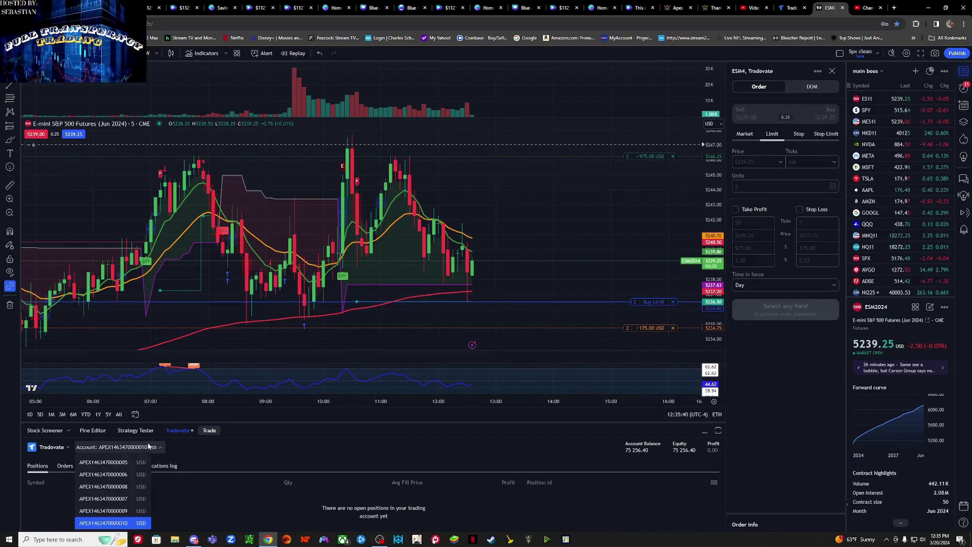
pyautogui.click(123, 499)
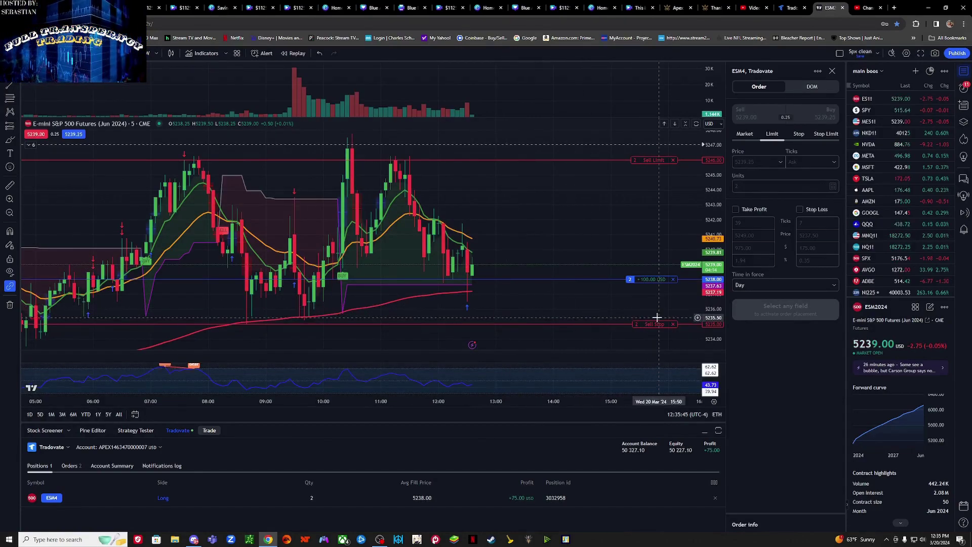
# - Drag the long position's sell stop line up from 5235.00 to 5240.75
pyautogui.moveTo(654, 326); pyautogui.dragTo(628, 244)
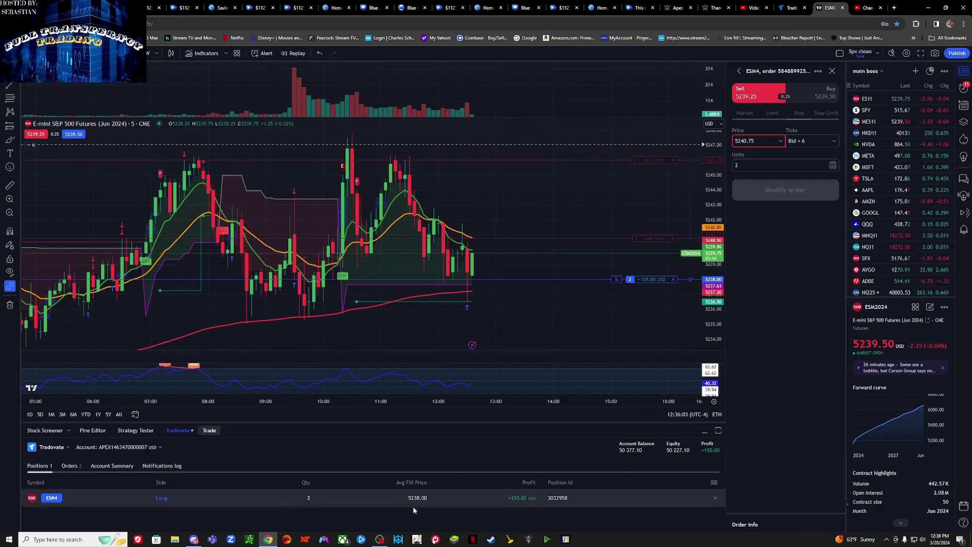
pyautogui.moveTo(381, 539)
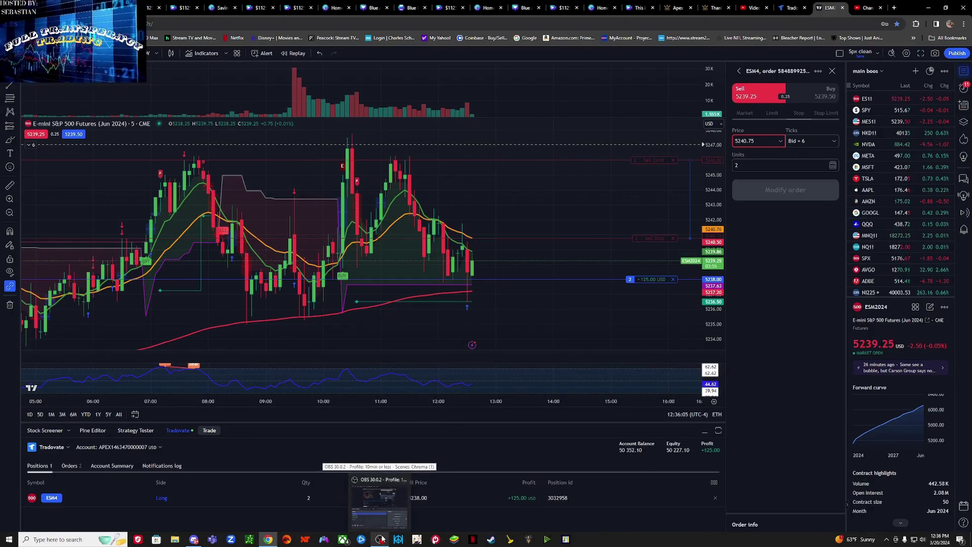
pyautogui.click(381, 539)
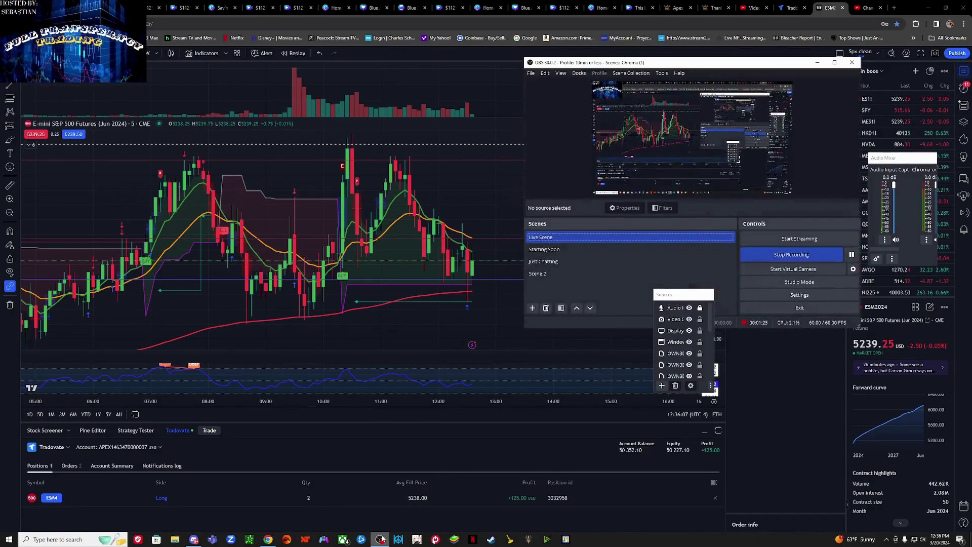
pyautogui.click(817, 62)
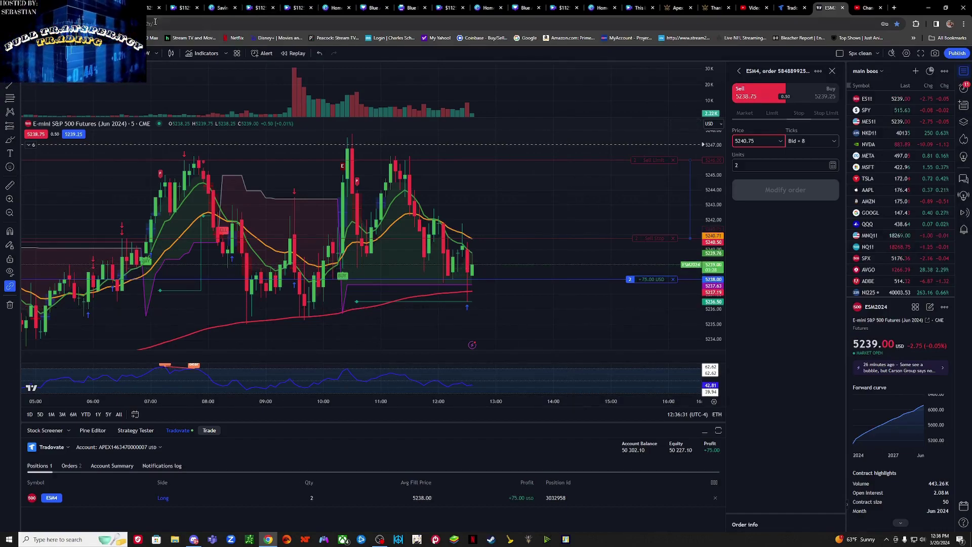
# - Switch to 1-minute bars and create a Crossing Up ESM2024 alert at 5241.00
pyautogui.write('1')
pyautogui.press('Return')
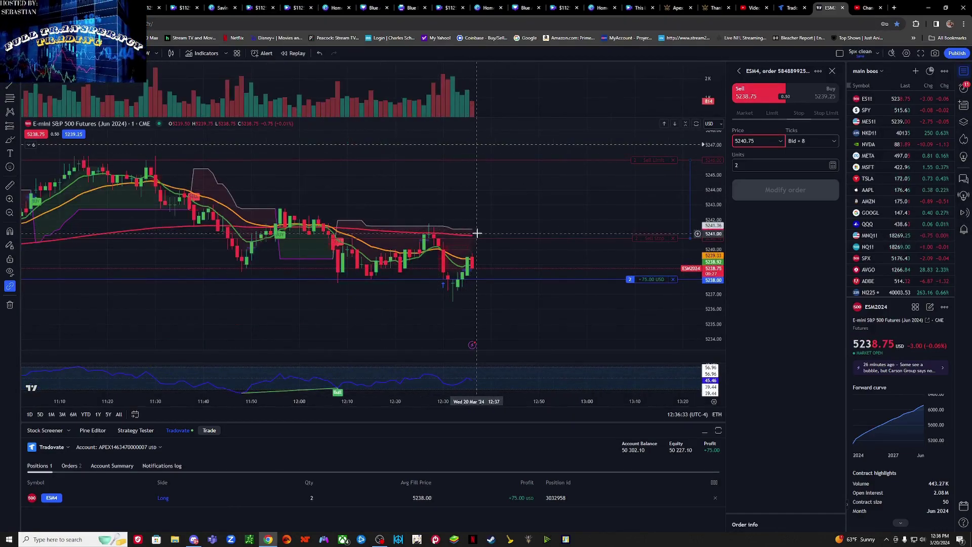
pyautogui.rightClick(476, 236)
pyautogui.click(496, 289)
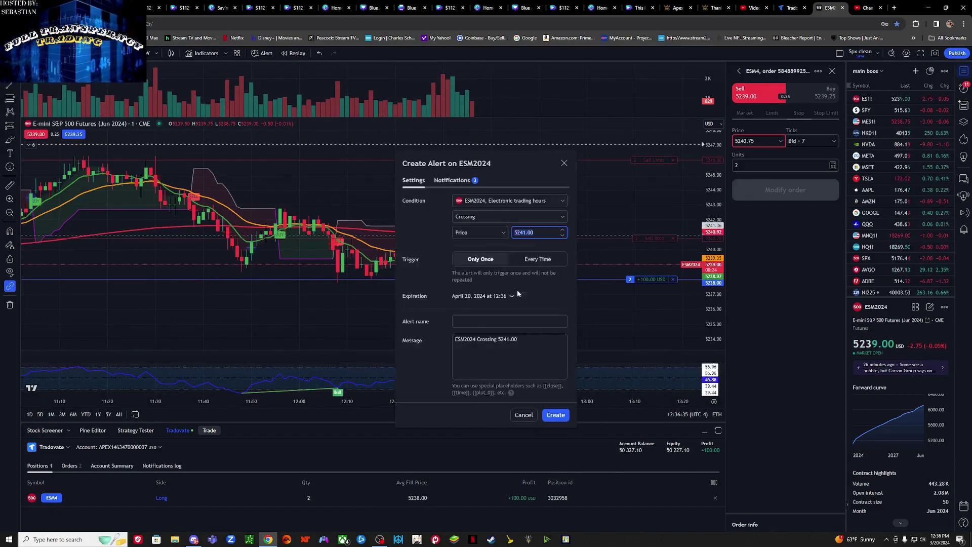
pyautogui.click(487, 218)
pyautogui.click(485, 245)
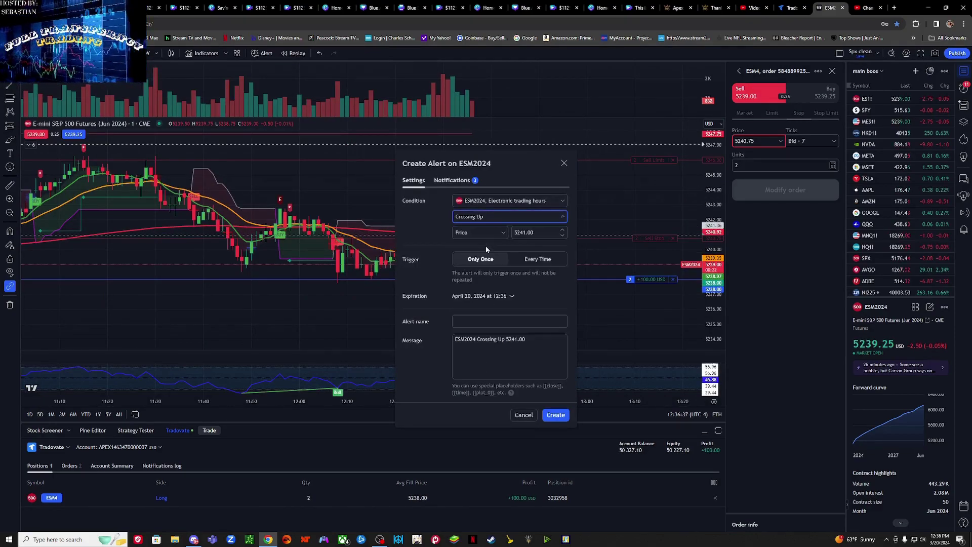
pyautogui.click(555, 415)
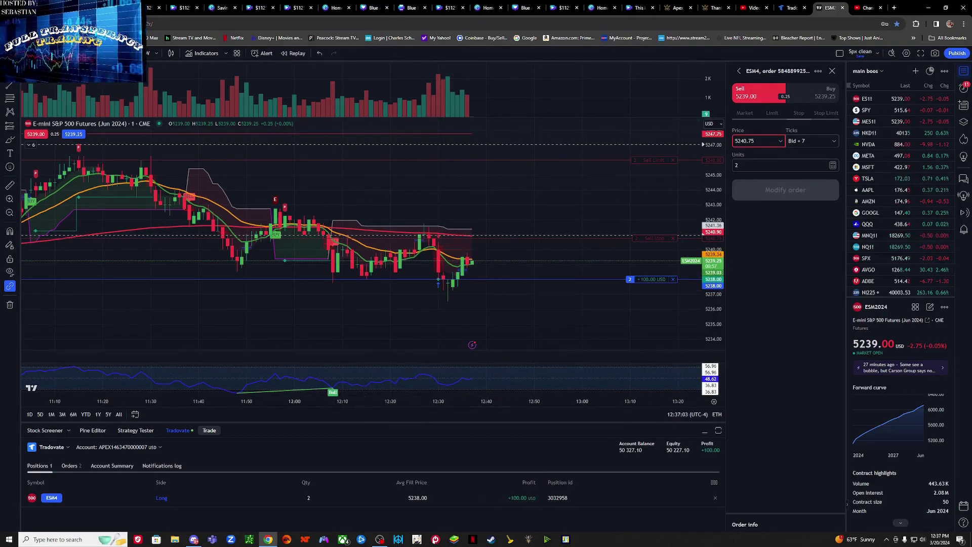
# - Change the ESM2024 chart interval back to 5 minutes
pyautogui.press('5')
pyautogui.press('Return')
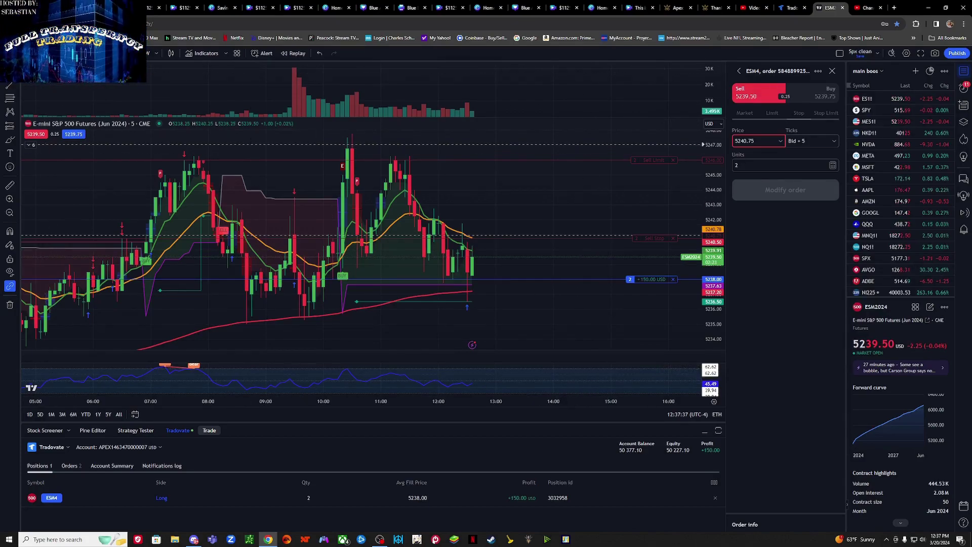
# - On 1-minute bars, create a Crossing Up ESM2024 alert at 5240.50
pyautogui.press('1')
pyautogui.press('Return')
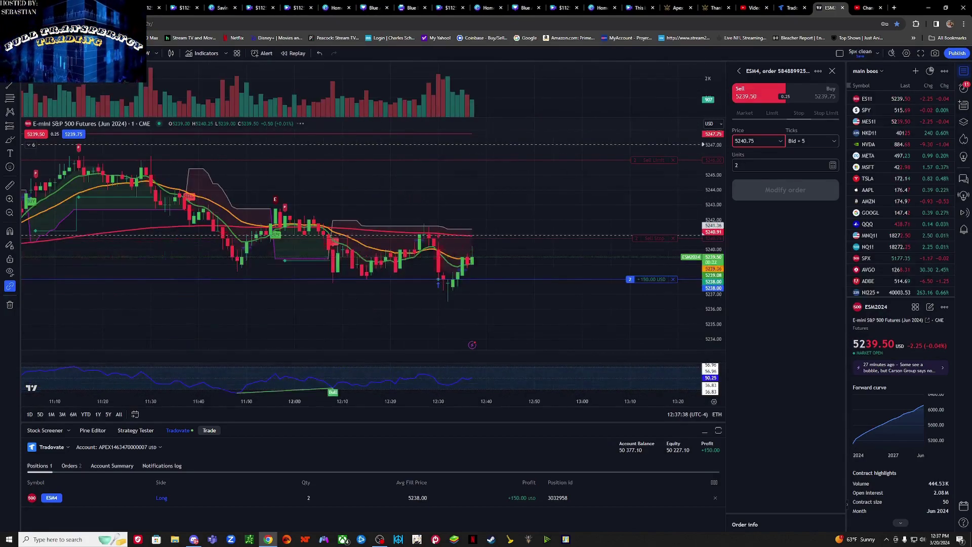
pyautogui.rightClick(488, 240)
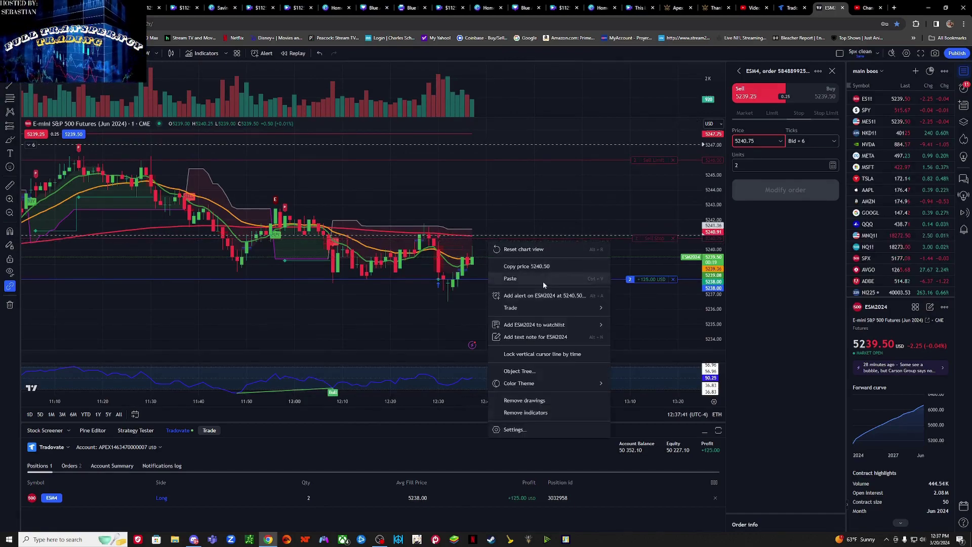
pyautogui.click(546, 296)
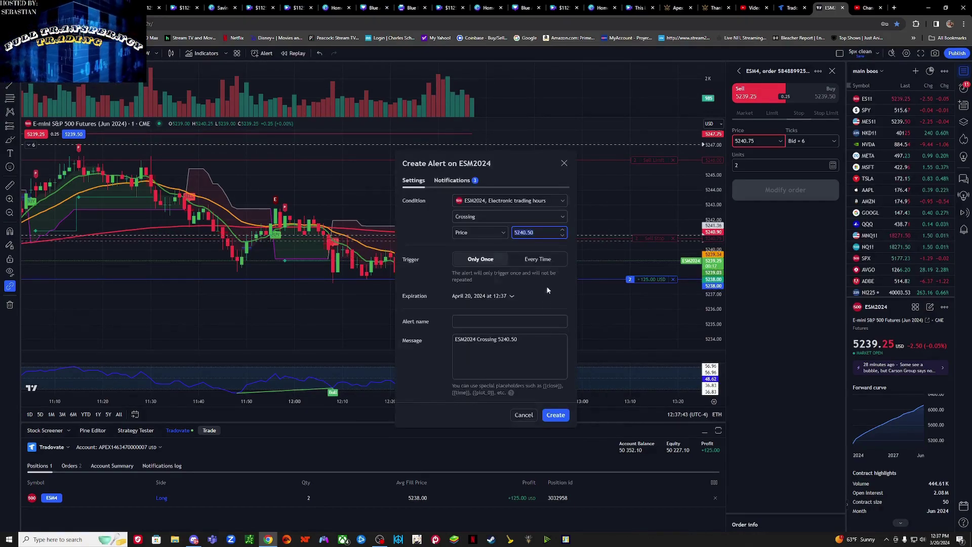
pyautogui.click(483, 216)
pyautogui.click(474, 248)
pyautogui.click(556, 415)
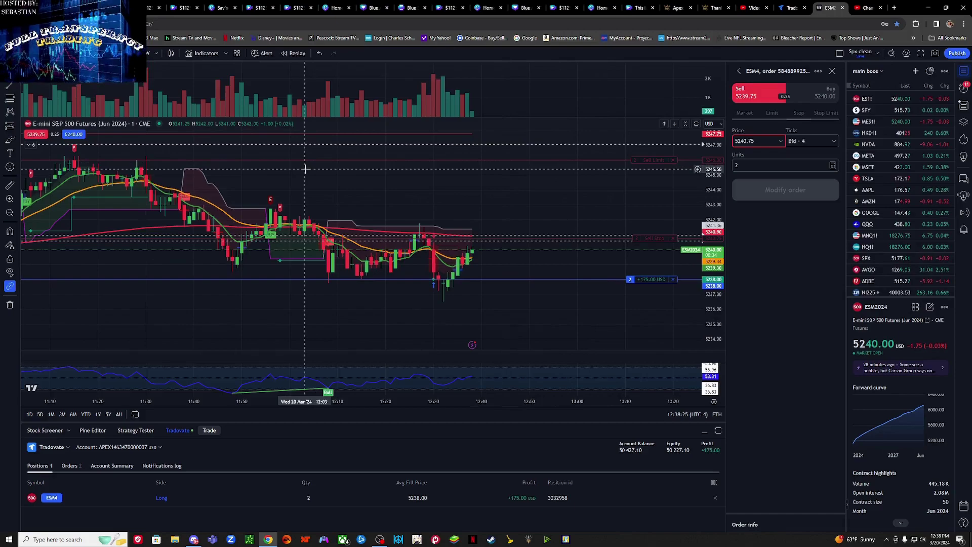
# - On 5-minute bars, create a Crossing Up ESM2024 alert at 5241.75
pyautogui.press('5')
pyautogui.press('Return')
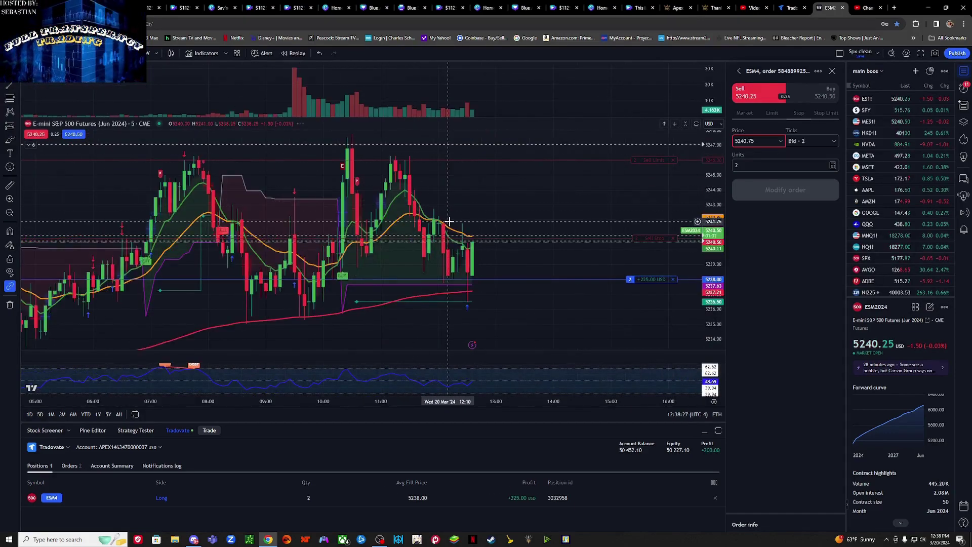
pyautogui.rightClick(479, 231)
pyautogui.click(539, 277)
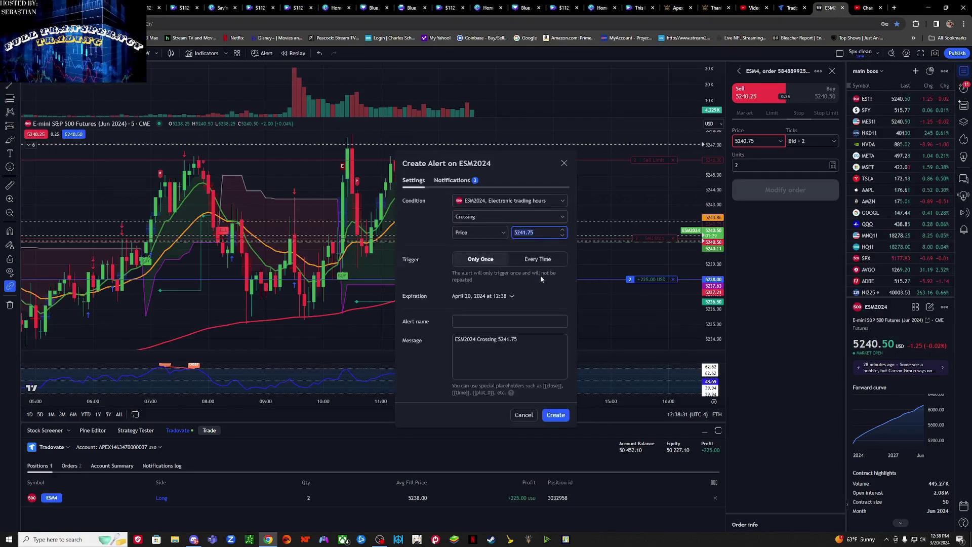
pyautogui.click(502, 216)
pyautogui.click(496, 243)
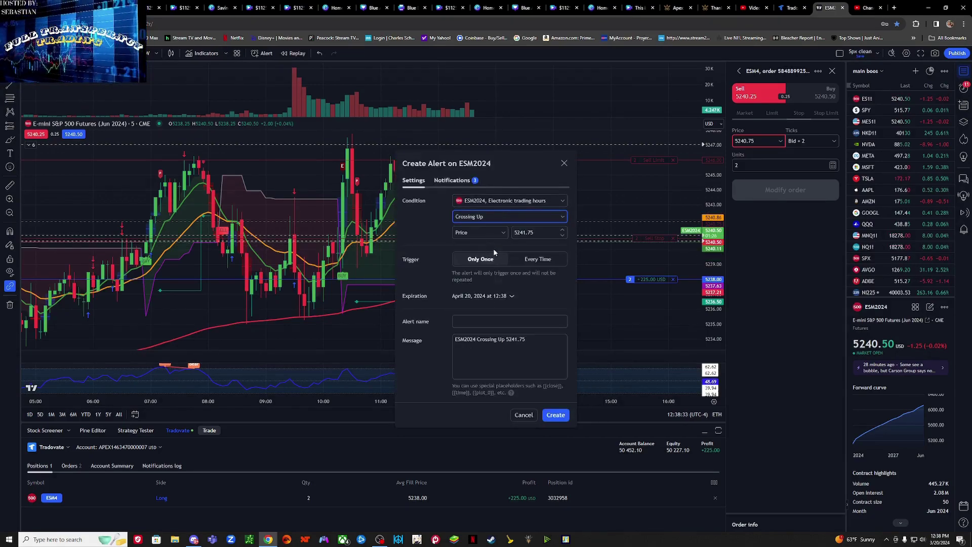
pyautogui.click(556, 415)
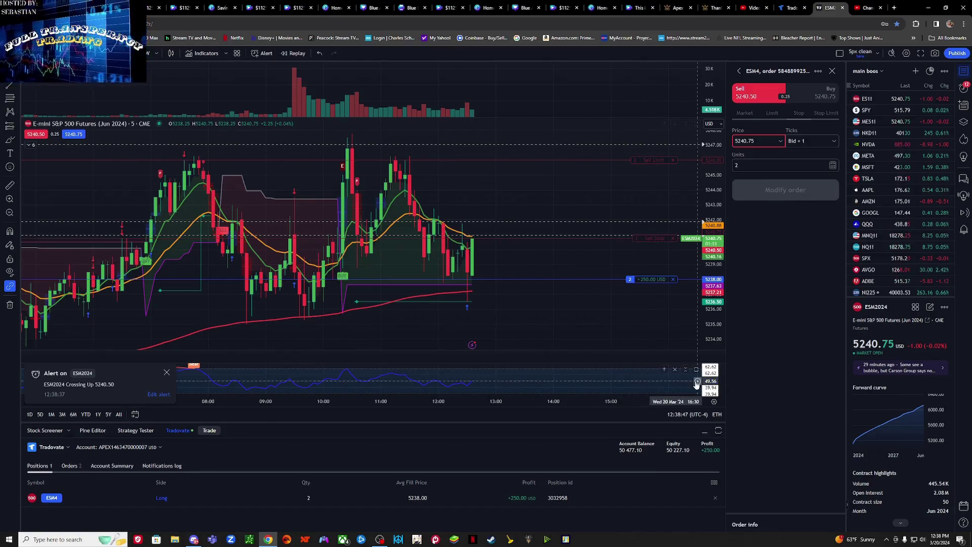
# - Cancel the Close position dialog for the long ESM4 position, then switch to 1-minute bars
pyautogui.click(714, 498)
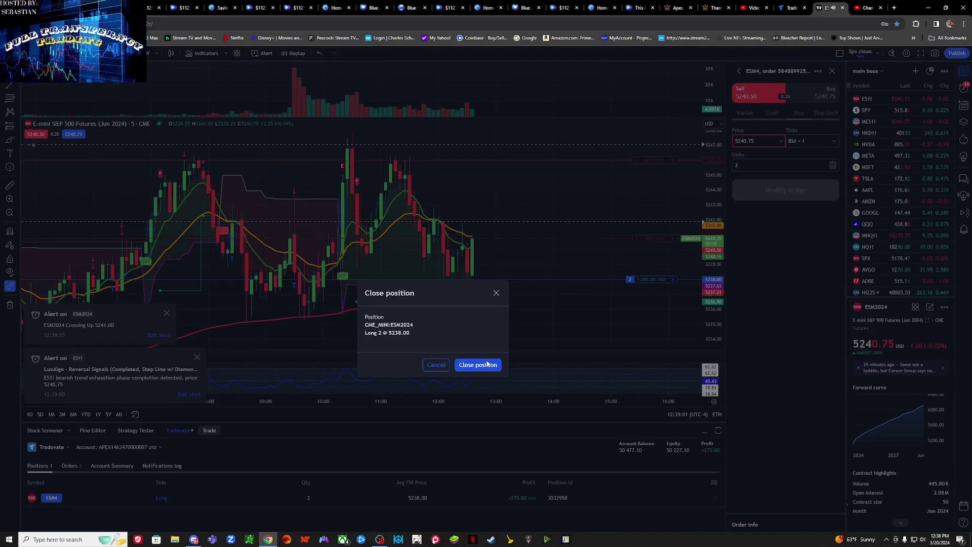
pyautogui.click(496, 292)
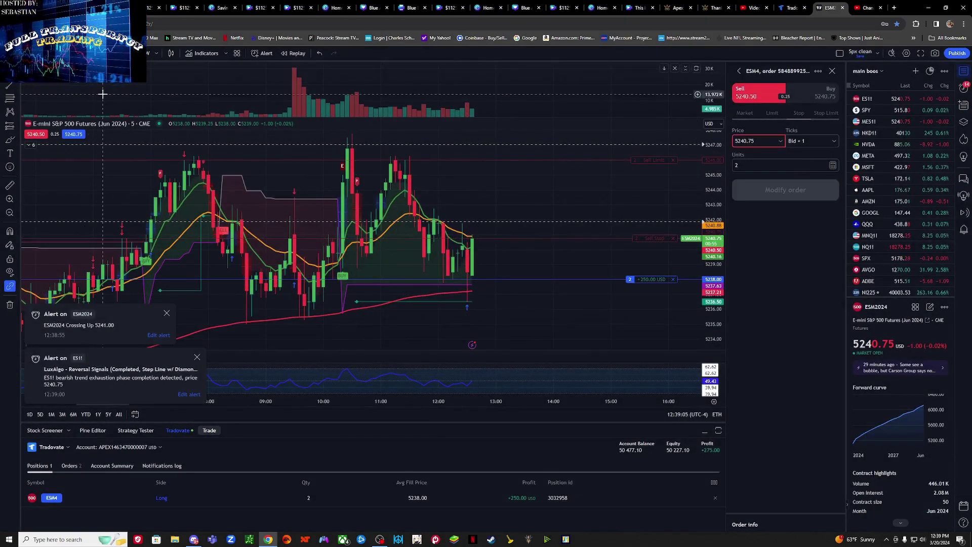
pyautogui.press('1')
pyautogui.press('Return')
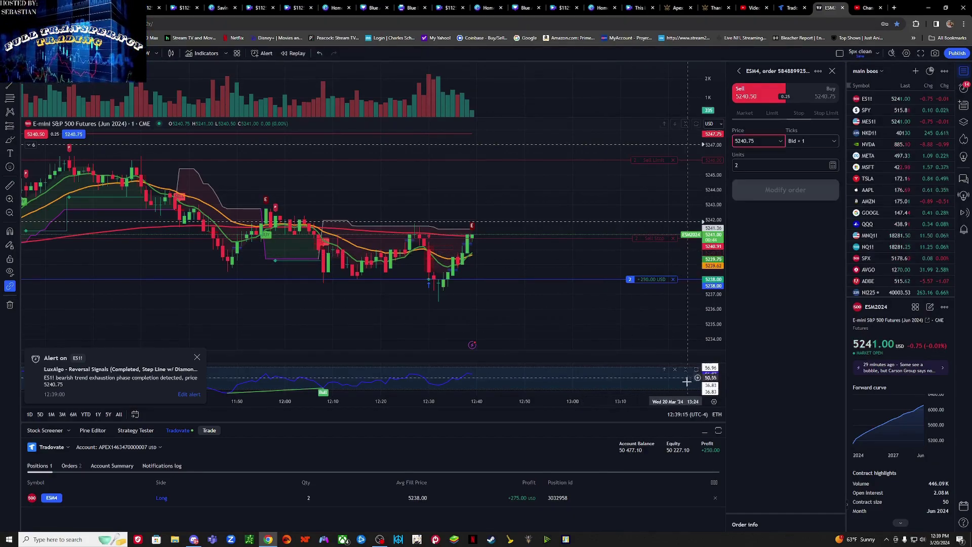
# - Open the Close position dialog for the 2-contract long and move it off the recent candles
pyautogui.click(715, 497)
pyautogui.moveTo(521, 254); pyautogui.dragTo(501, 287)
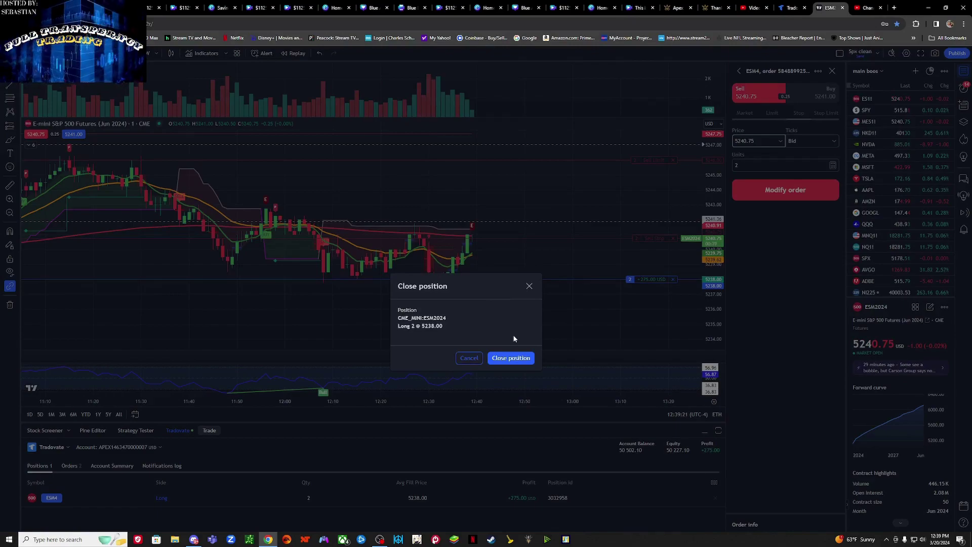
pyautogui.moveTo(497, 285); pyautogui.dragTo(435, 306)
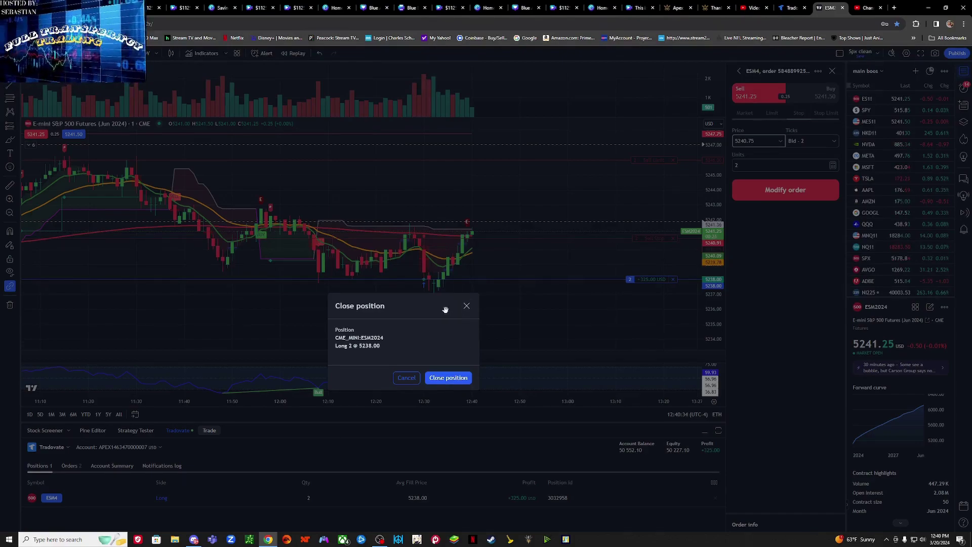
pyautogui.moveTo(446, 310); pyautogui.dragTo(374, 343)
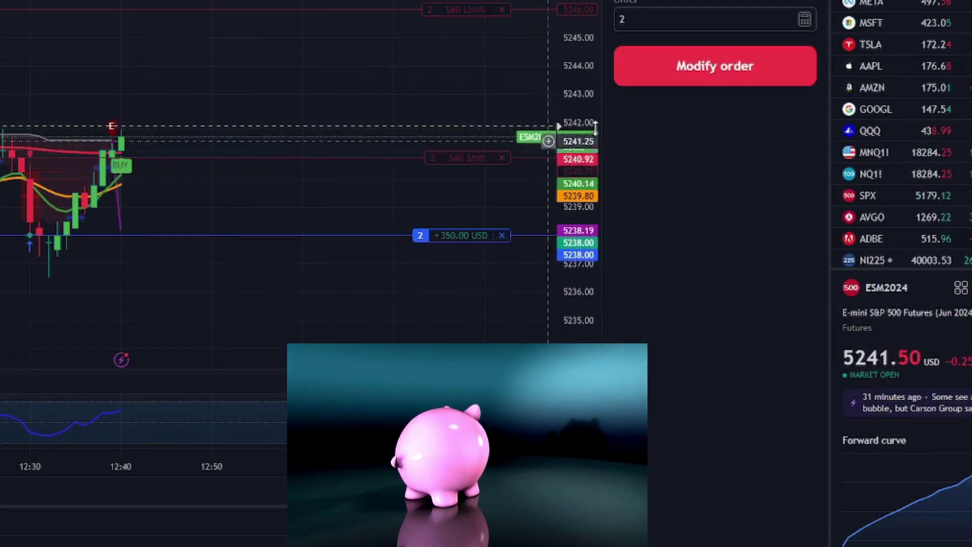
# - Raise the sell stop to 5241.50 and submit the modified order to exit in profit
pyautogui.click(470, 155)
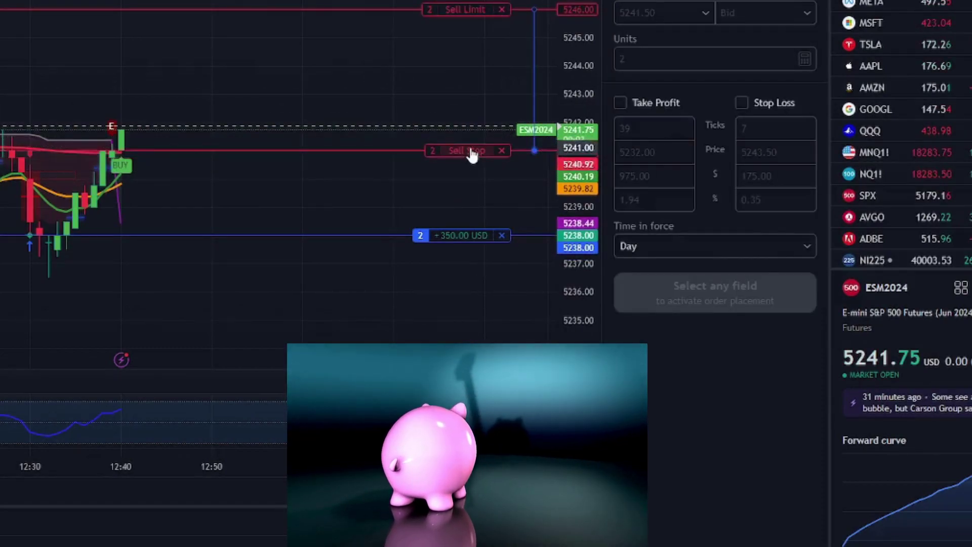
pyautogui.moveTo(471, 154); pyautogui.dragTo(472, 145)
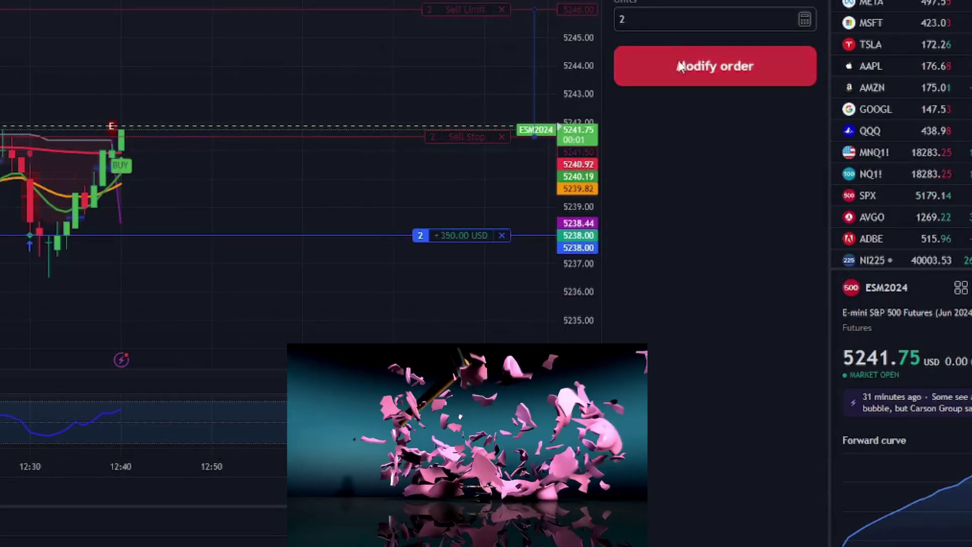
pyautogui.click(680, 66)
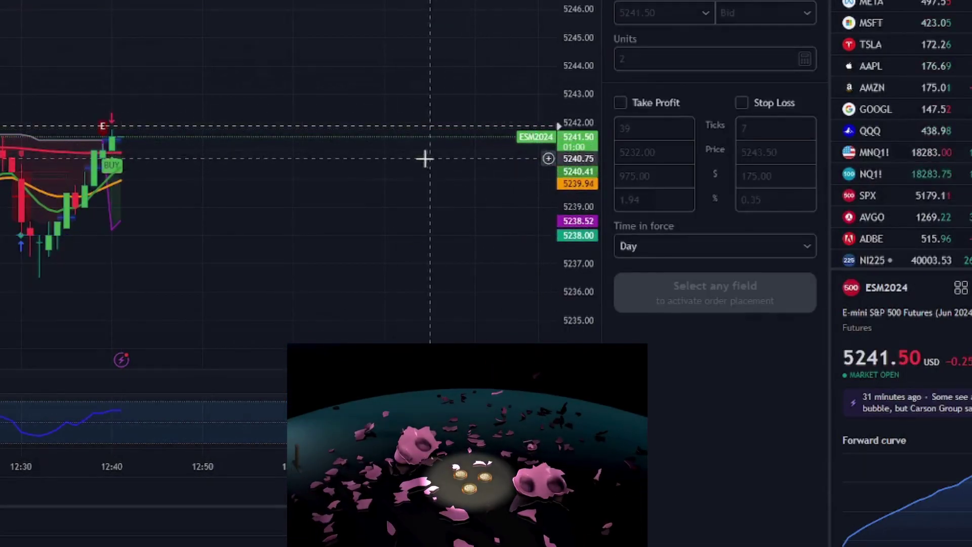